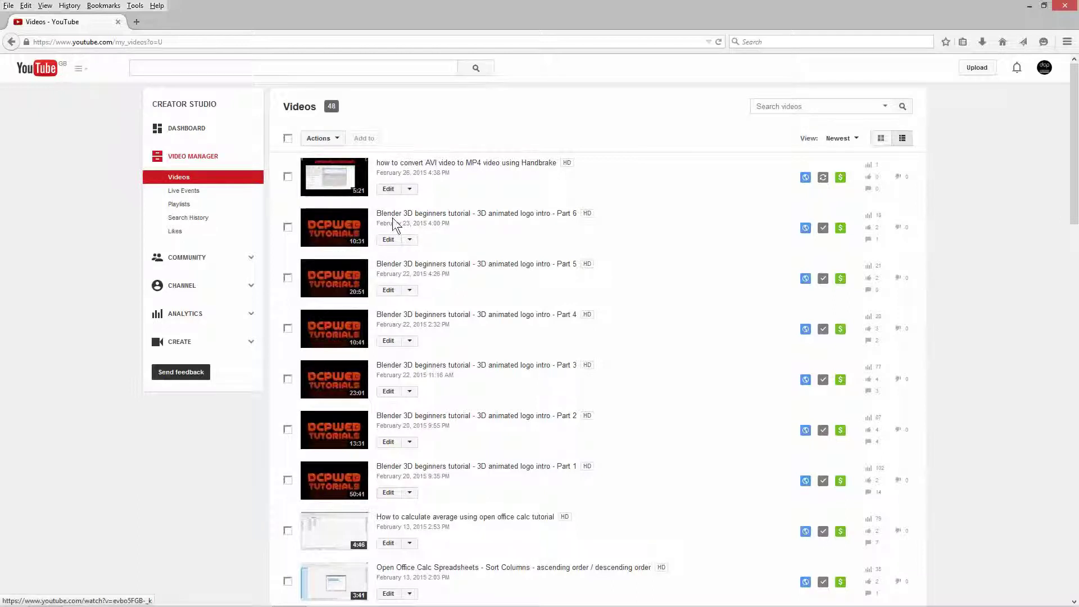
{"action": "left_click", "coordinate": [442, 217]}
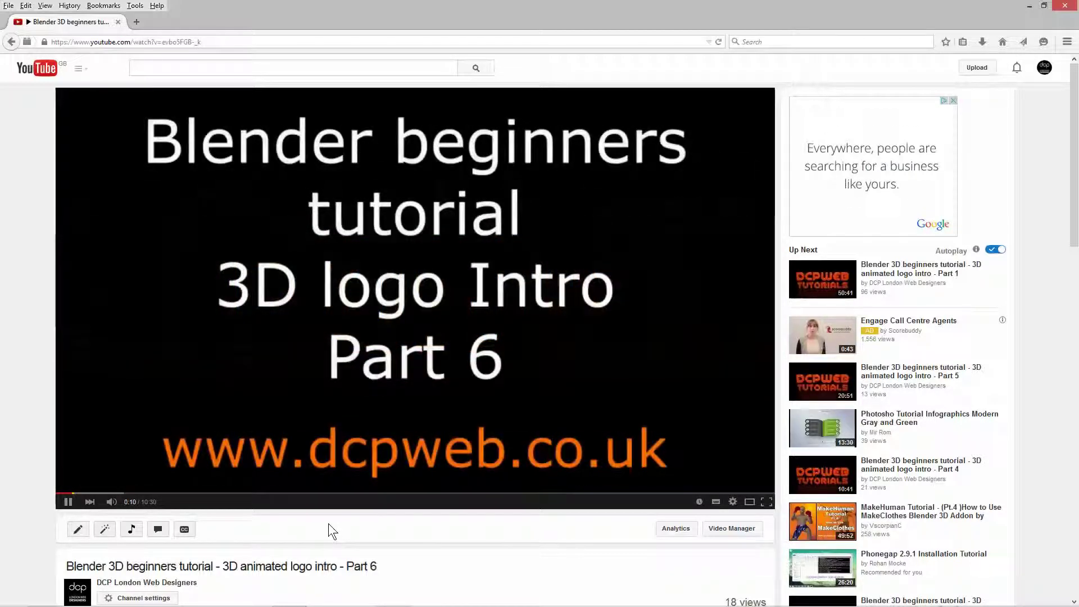
{"action": "left_click", "coordinate": [614, 443]}
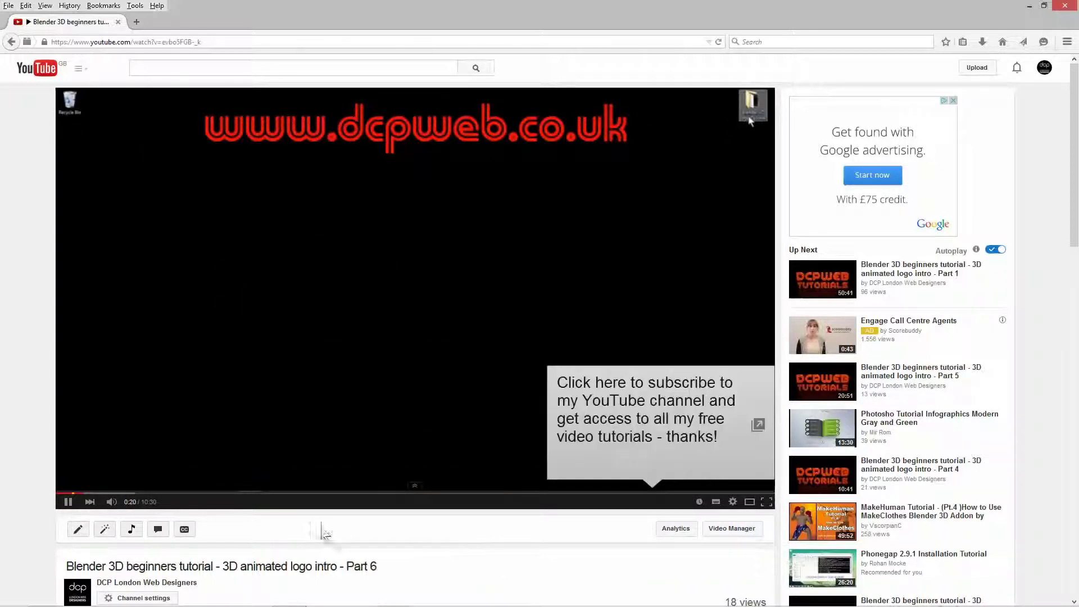
{"action": "left_click", "coordinate": [107, 503]}
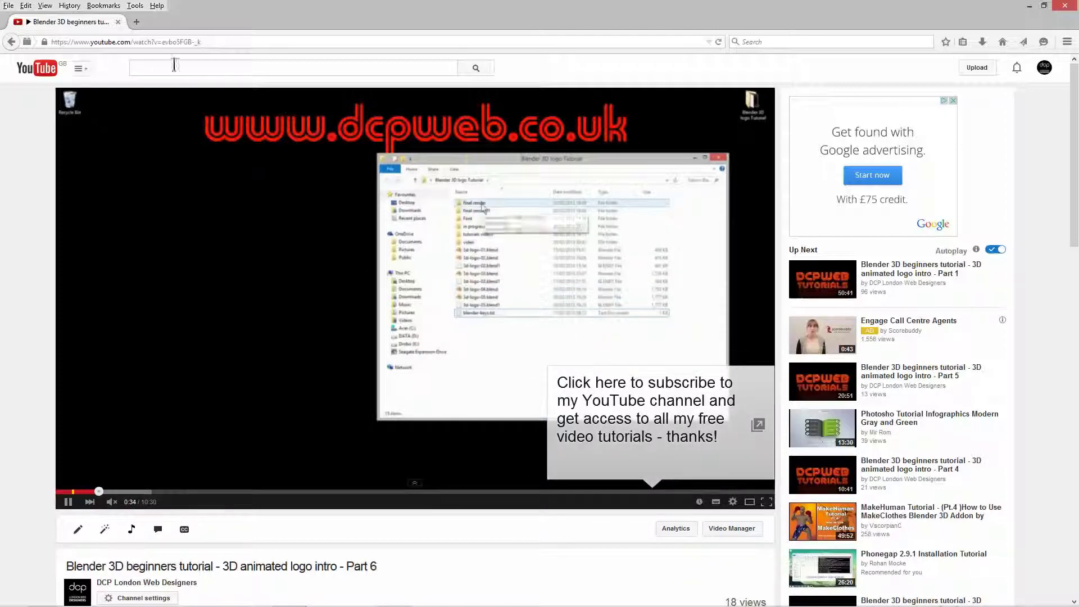
{"action": "left_click", "coordinate": [8, 42]}
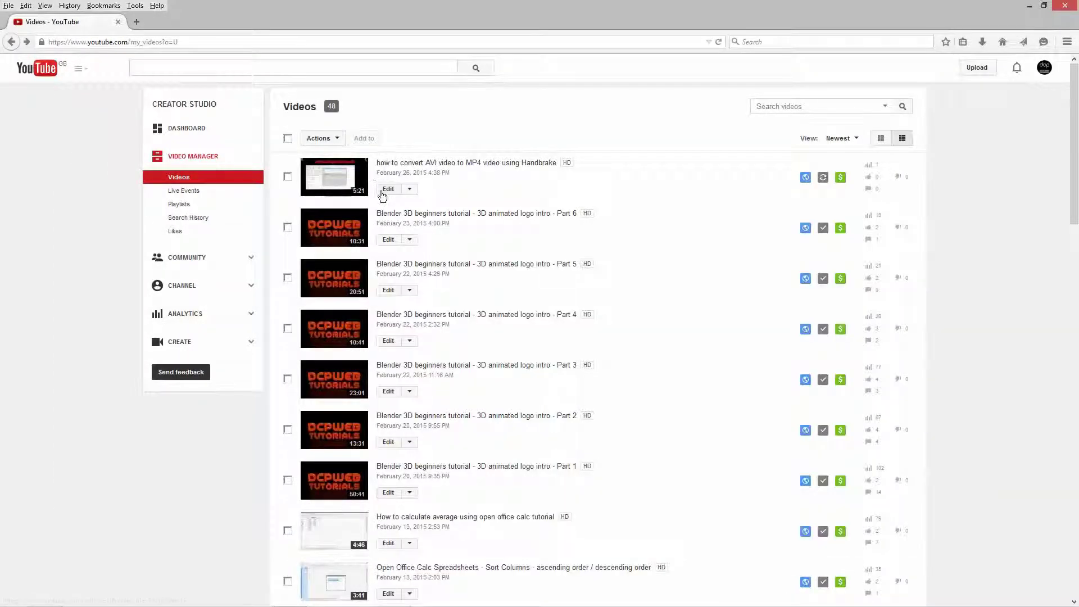
Change the Handbrake video's title to begin with capital 'H', save it, and open Annotations.
{"action": "left_click", "coordinate": [386, 191]}
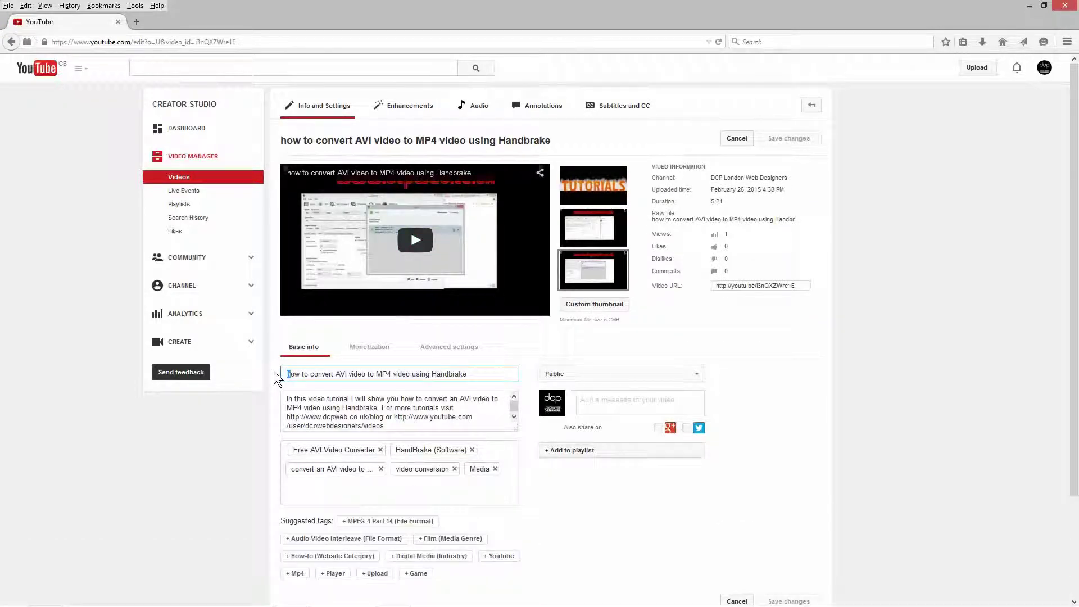
{"action": "type", "text": "H"}
{"action": "scroll", "coordinate": [786, 133], "scroll_direction": "down", "scroll_amount": 1}
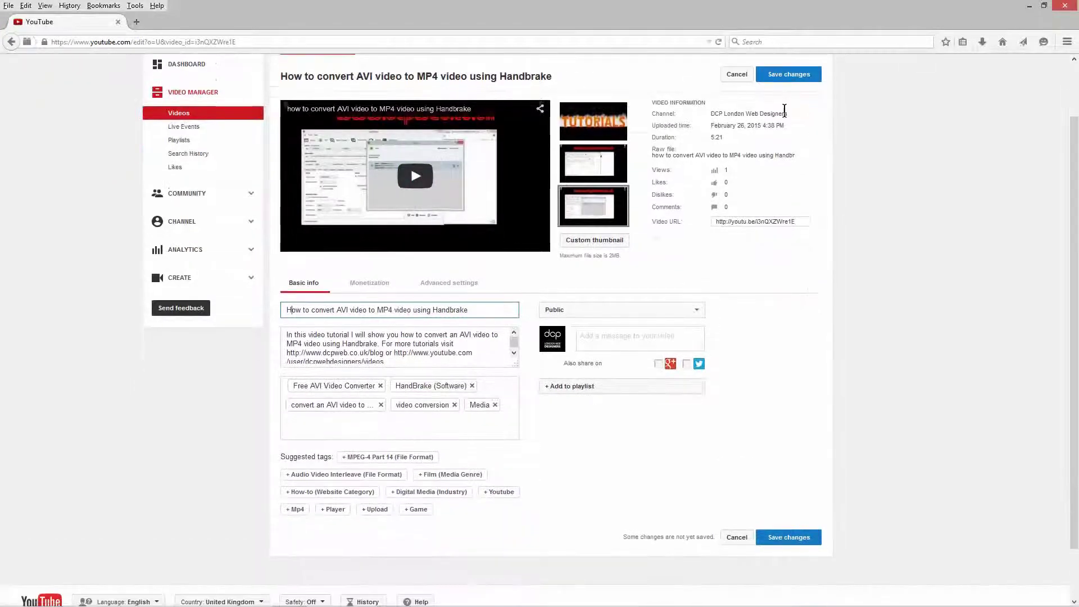
{"action": "scroll", "coordinate": [786, 134], "scroll_direction": "up", "scroll_amount": 1}
{"action": "left_click", "coordinate": [781, 142]}
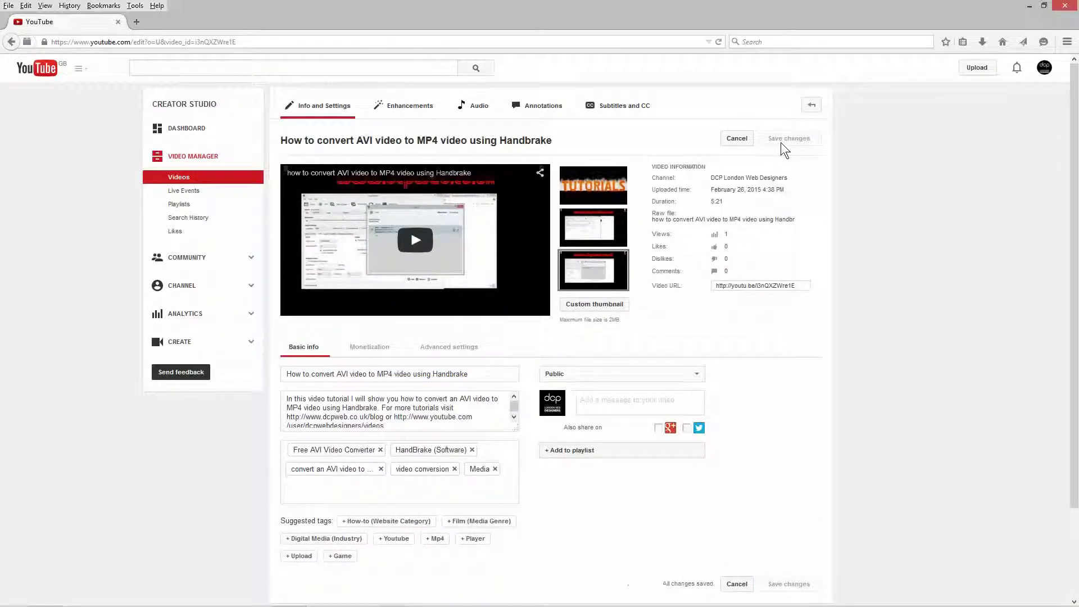
{"action": "left_click", "coordinate": [537, 112]}
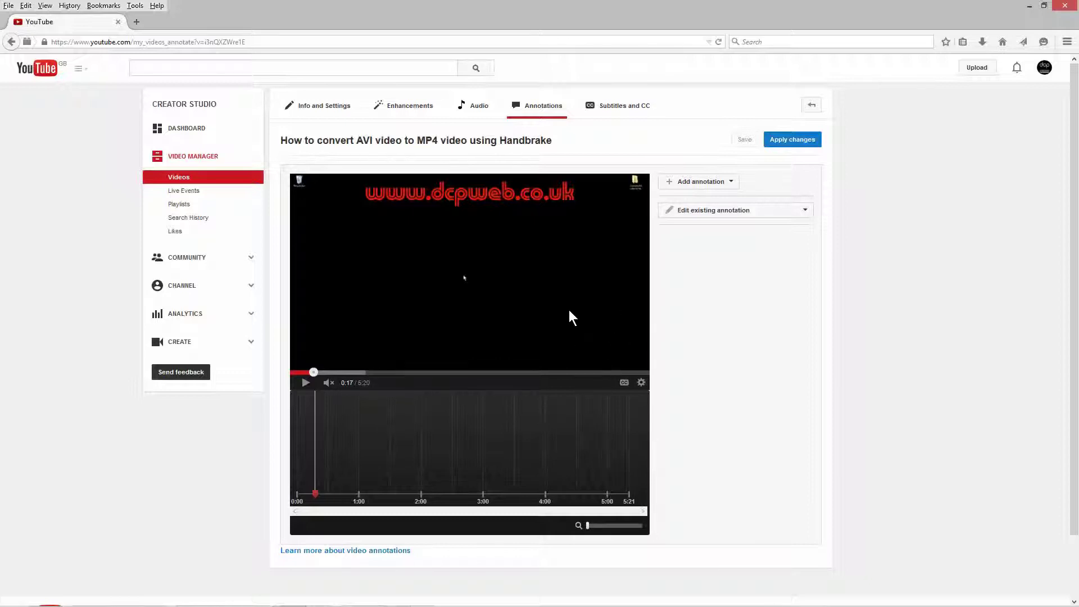
Add a speech bubble annotation containing the pasted subscribe message.
{"action": "left_click", "coordinate": [690, 183]}
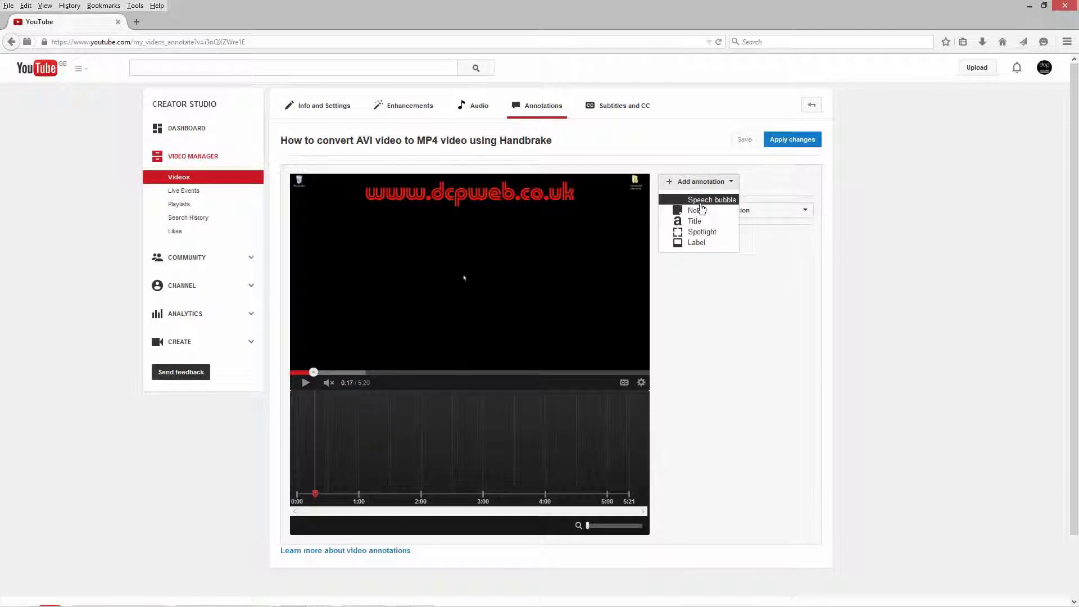
{"action": "left_click", "coordinate": [702, 202]}
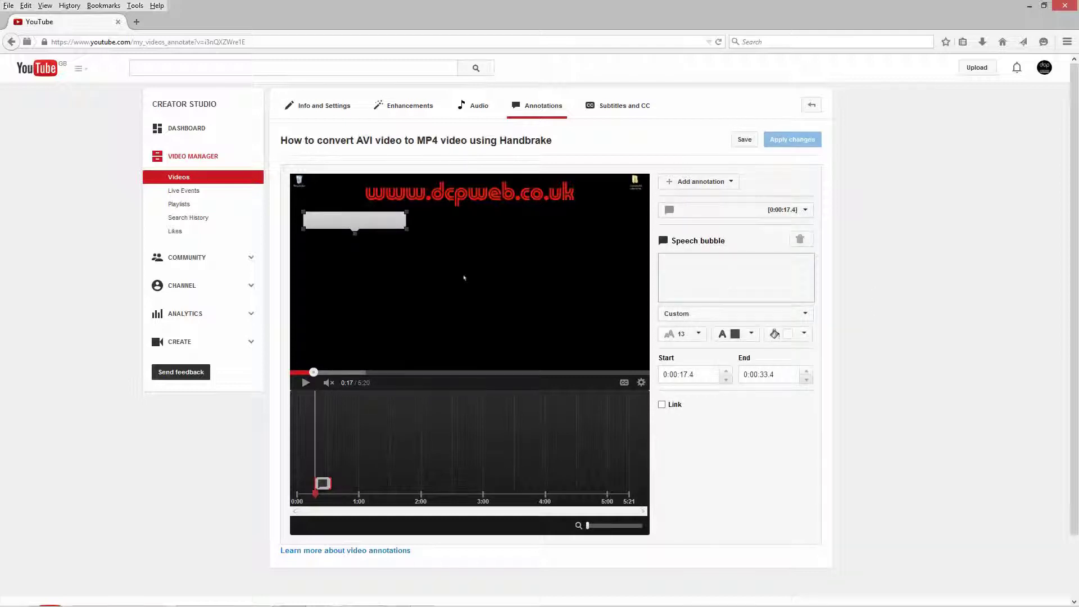
{"action": "left_click", "coordinate": [694, 260]}
{"action": "type", "text": "Click here to subscribe to my YouTube channel and get access to all my free video tutorials - thanks!"}
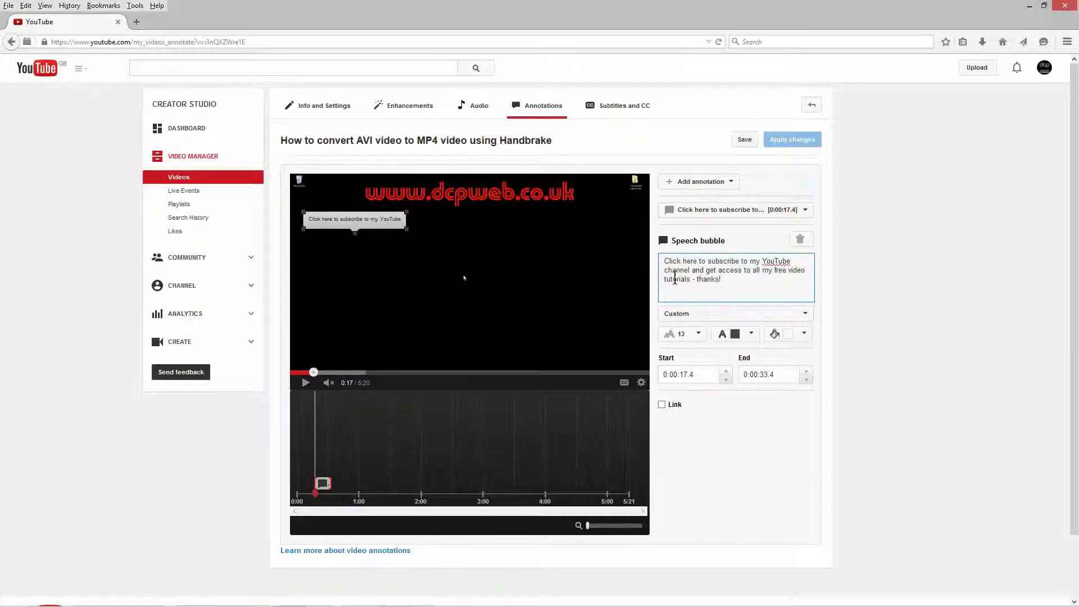
Move the subscribe bubble to the video's lower right and enable its Link option.
{"action": "left_click_drag", "start_coordinate": [353, 221], "coordinate": [440, 266]}
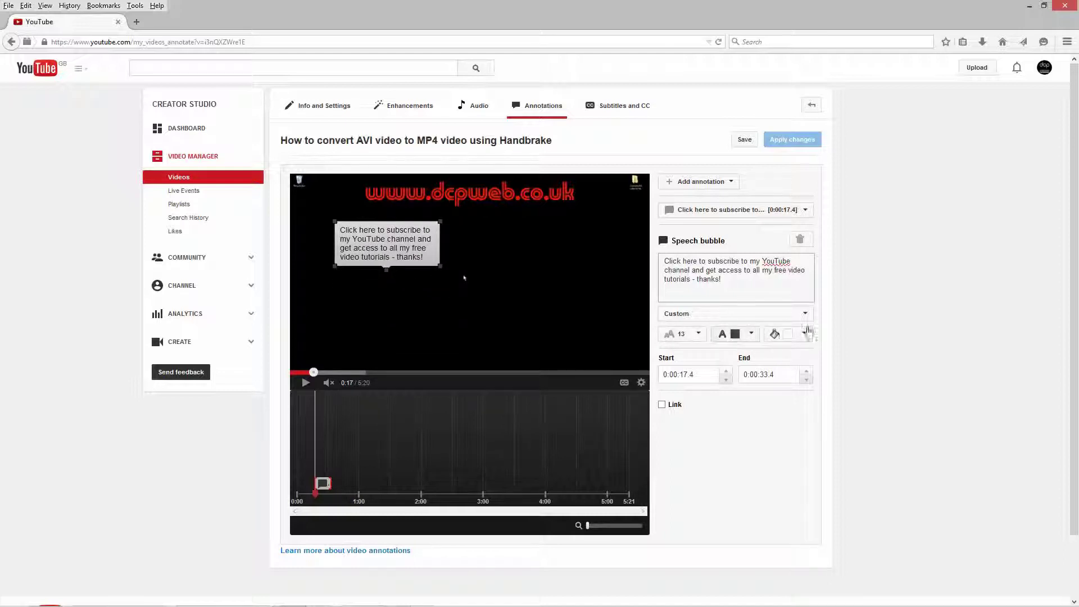
{"action": "mouse_move", "coordinate": [397, 248]}
{"action": "left_mouse_down"}
{"action": "mouse_move", "coordinate": [596, 335]}
{"action": "mouse_move", "coordinate": [599, 348]}
{"action": "left_mouse_up"}
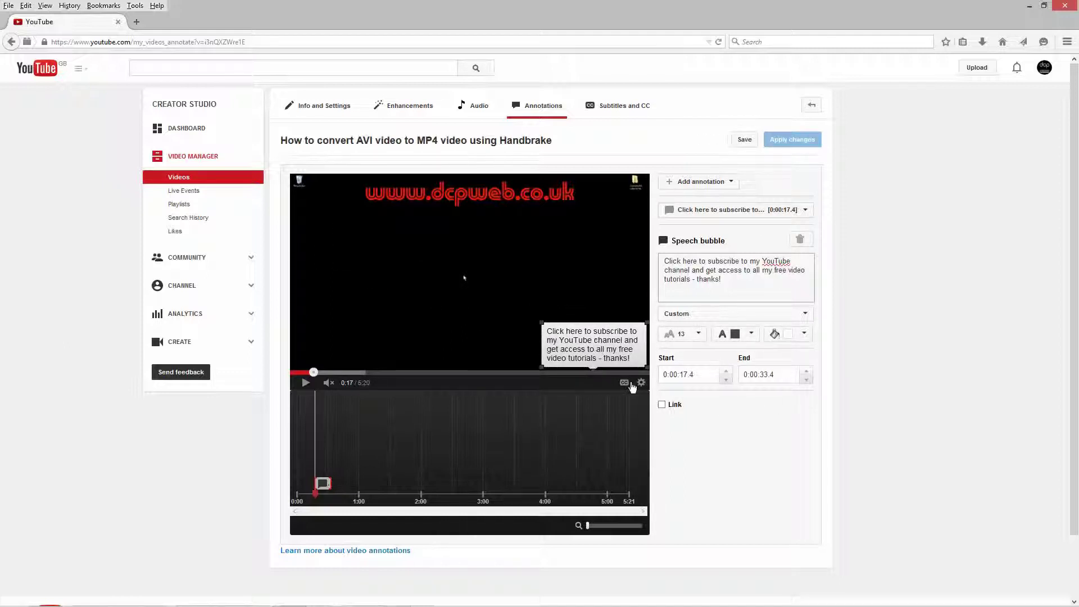
{"action": "left_click", "coordinate": [662, 405]}
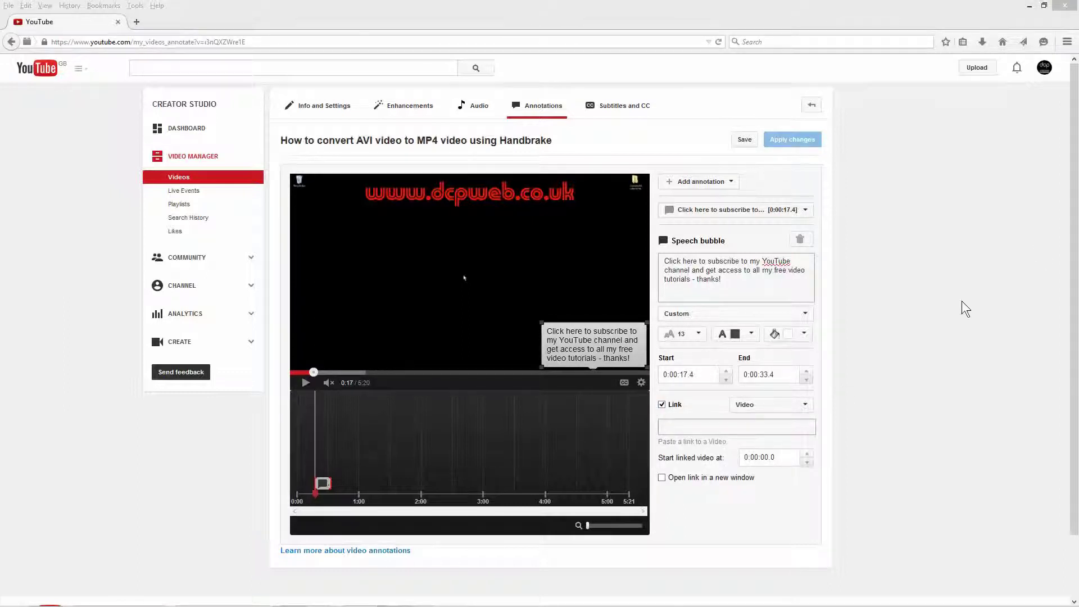
Paste the channel's subscribe URL into the bubble's link address field.
{"action": "left_click", "coordinate": [767, 425]}
{"action": "type", "text": "http://www.youtube.com/user/dcpwebdesigns"}
{"action": "left_click_drag", "start_coordinate": [810, 427], "coordinate": [623, 423]}
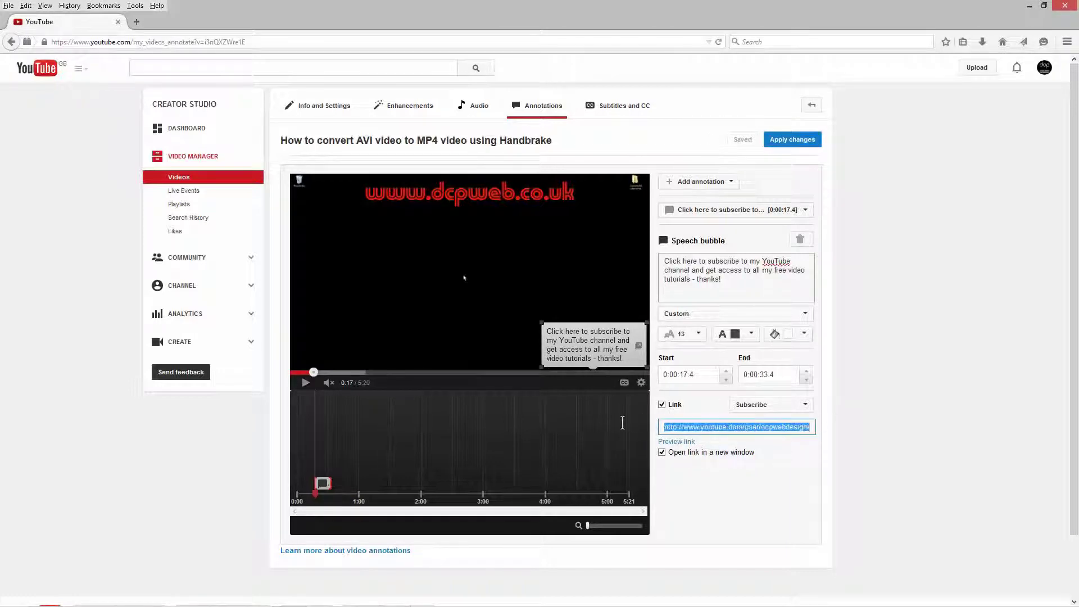
{"action": "left_click", "coordinate": [661, 426]}
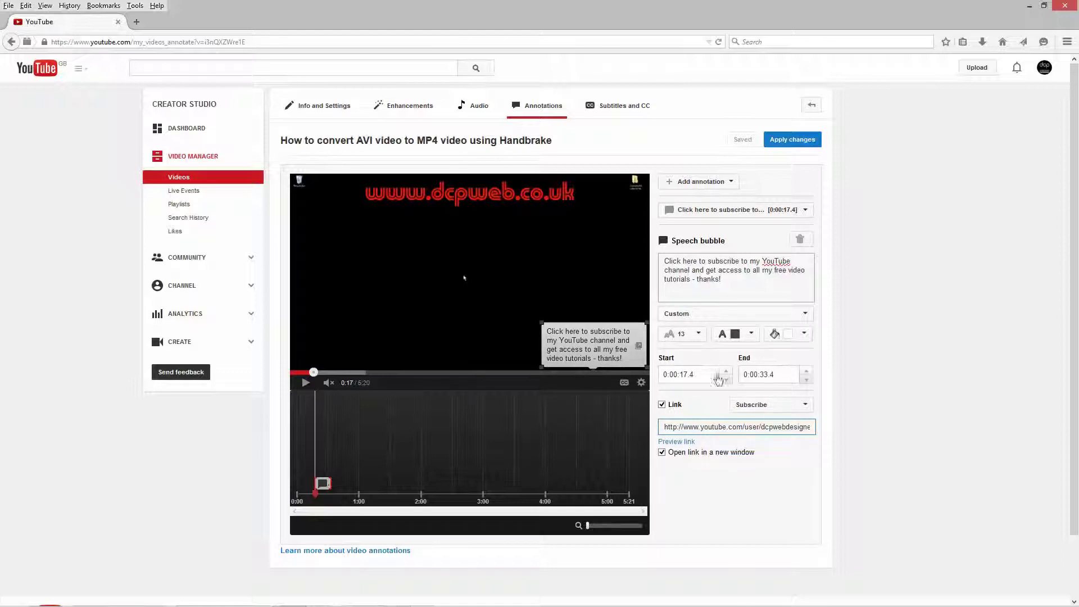
Check the bubble's 0:00:17.4–0:00:33.4 timing and scrub the preview near the video's end.
{"action": "double_click", "coordinate": [683, 374]}
{"action": "double_click", "coordinate": [767, 375]}
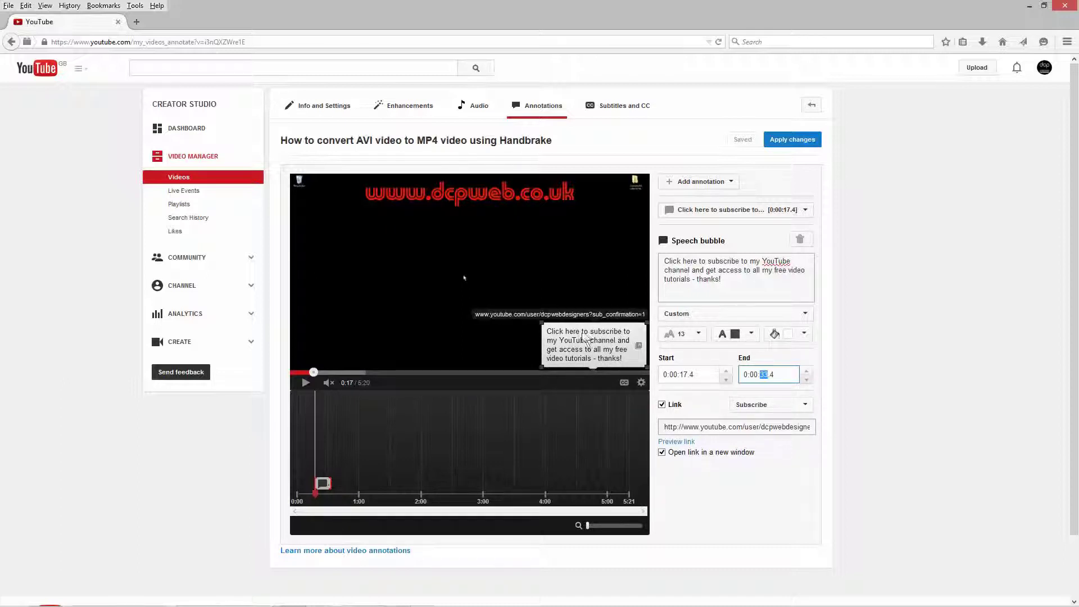
{"action": "mouse_move", "coordinate": [321, 373]}
{"action": "left_mouse_down"}
{"action": "mouse_move", "coordinate": [499, 375]}
{"action": "mouse_move", "coordinate": [575, 389]}
{"action": "mouse_move", "coordinate": [614, 381]}
{"action": "left_mouse_up"}
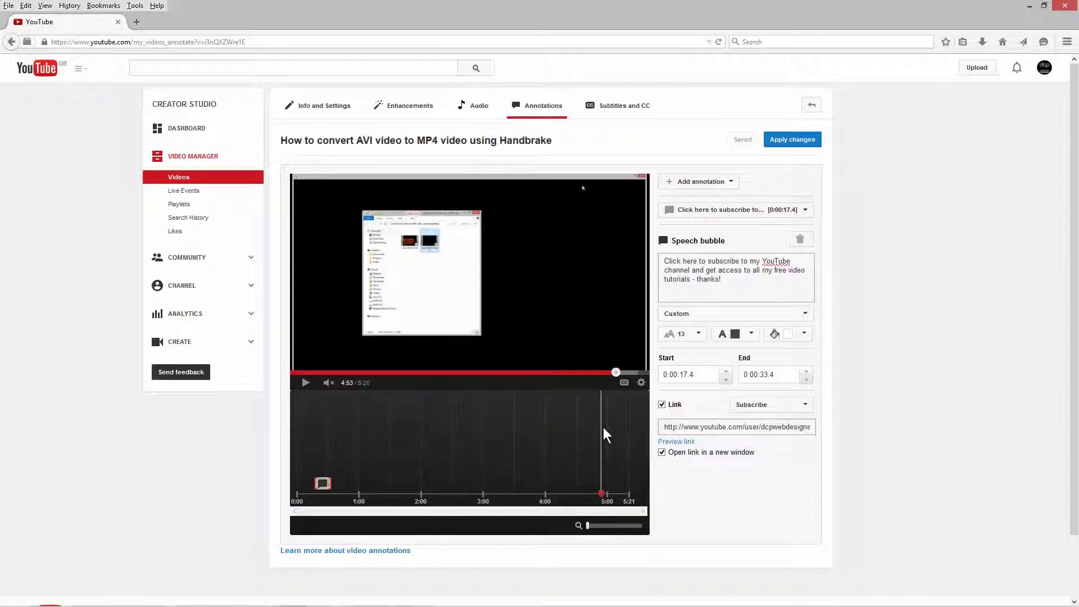
Add a second speech bubble at the video's middle-right with pasted text.
{"action": "left_click", "coordinate": [703, 186]}
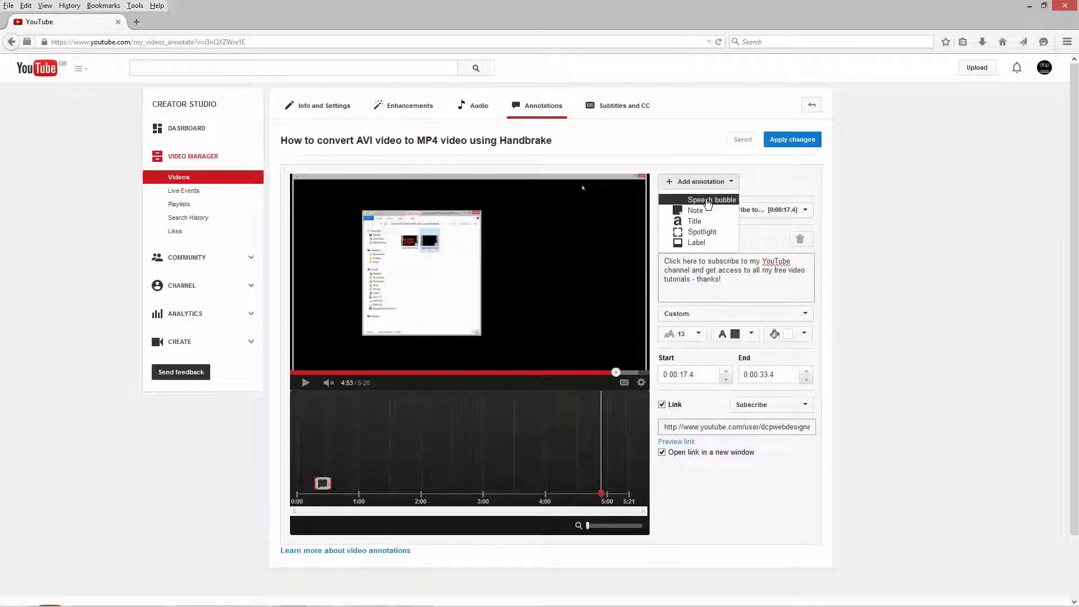
{"action": "left_click", "coordinate": [709, 200]}
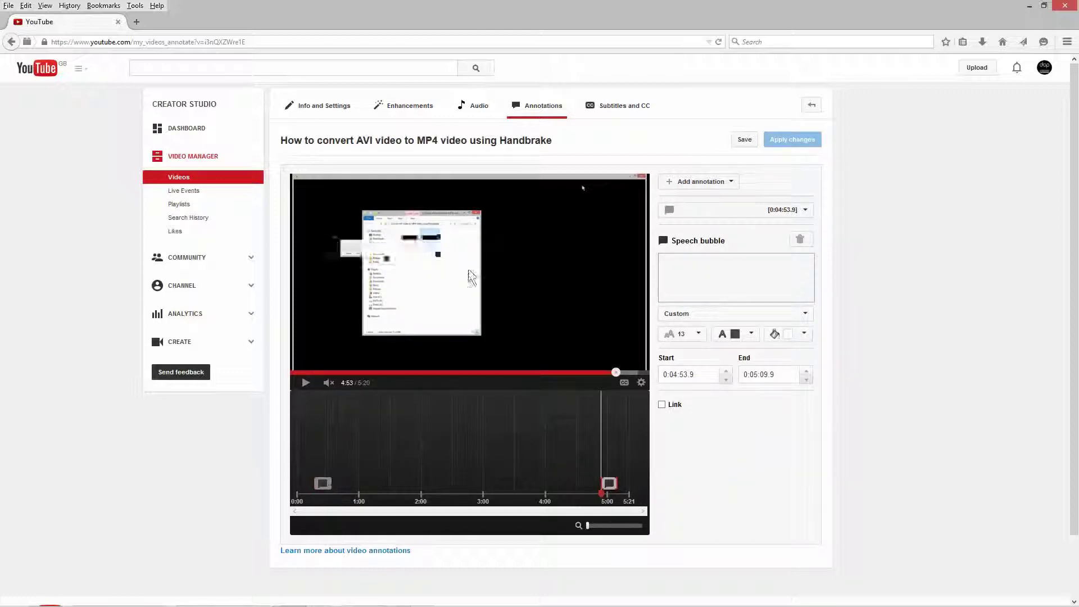
{"action": "left_click_drag", "start_coordinate": [393, 225], "coordinate": [589, 303]}
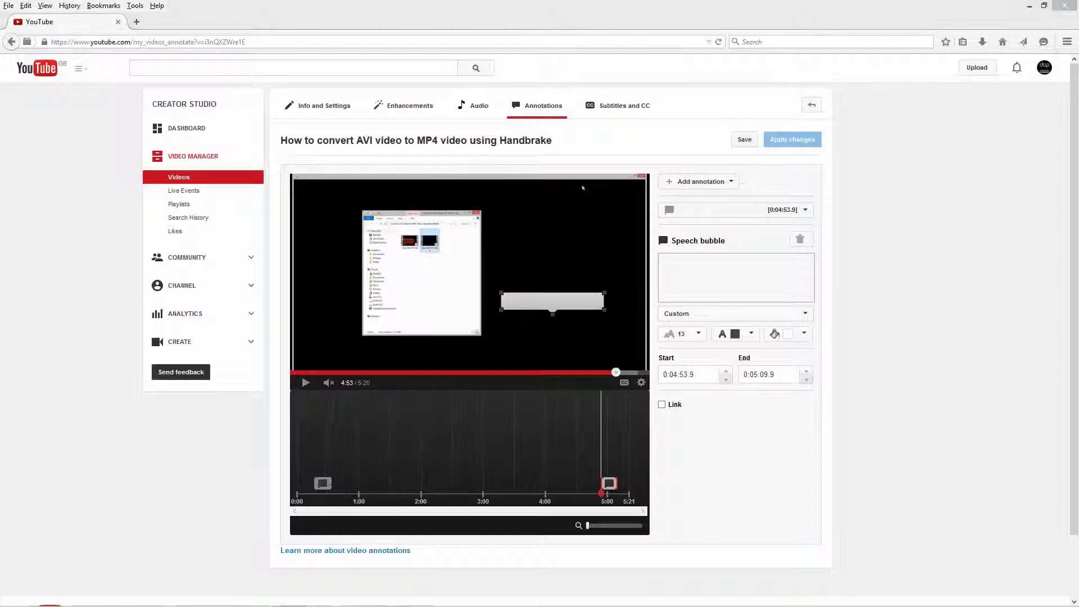
{"action": "left_click", "coordinate": [691, 268]}
{"action": "type", "text": "Click here to subscribe to my YouTube channel and get access to all my free video tutorials - thanks!"}
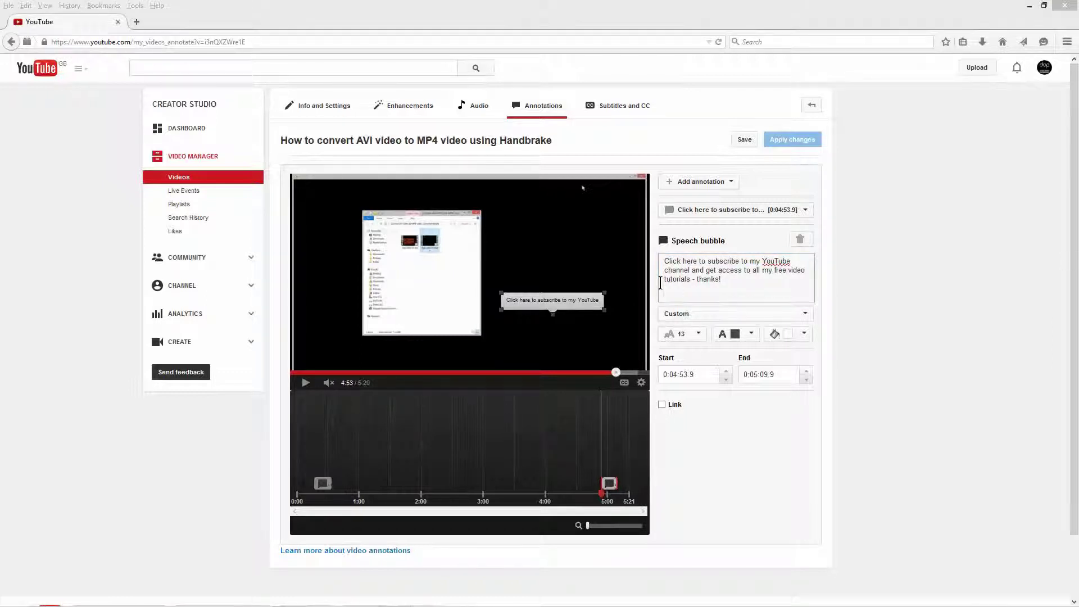
Replace the bubble text with 'Please click the thumbs Up button if you are watching this on youtube. Thanks' and enlarge it.
{"action": "triple_click", "coordinate": [727, 280]}
{"action": "type", "text": "Please "}
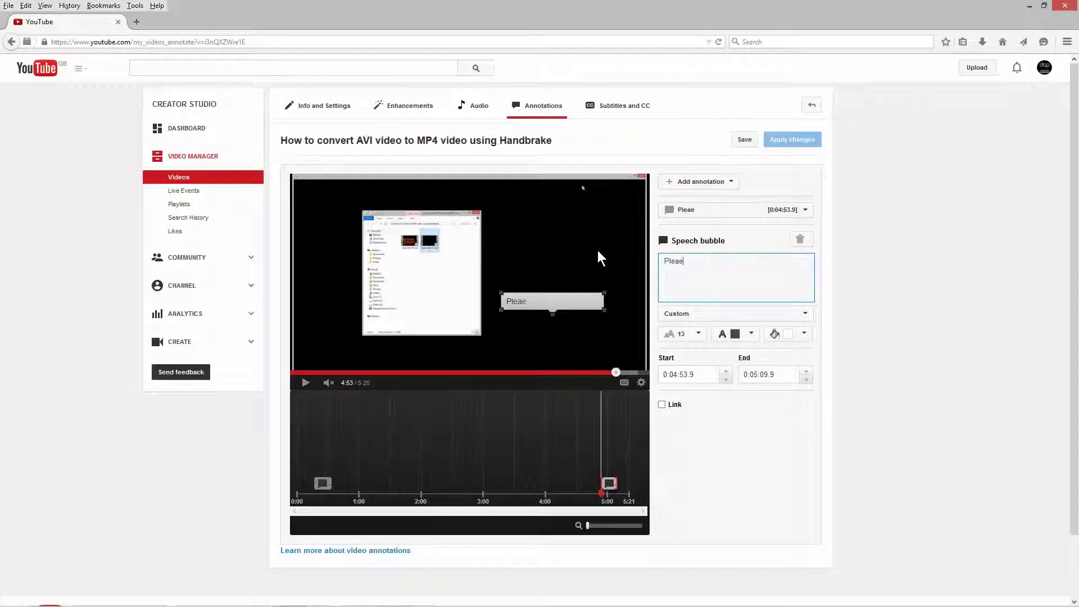
{"action": "type", "text": "click thr"}
{"action": "key", "text": "BackSpace"}
{"action": "type", "text": "e thumbs Up"}
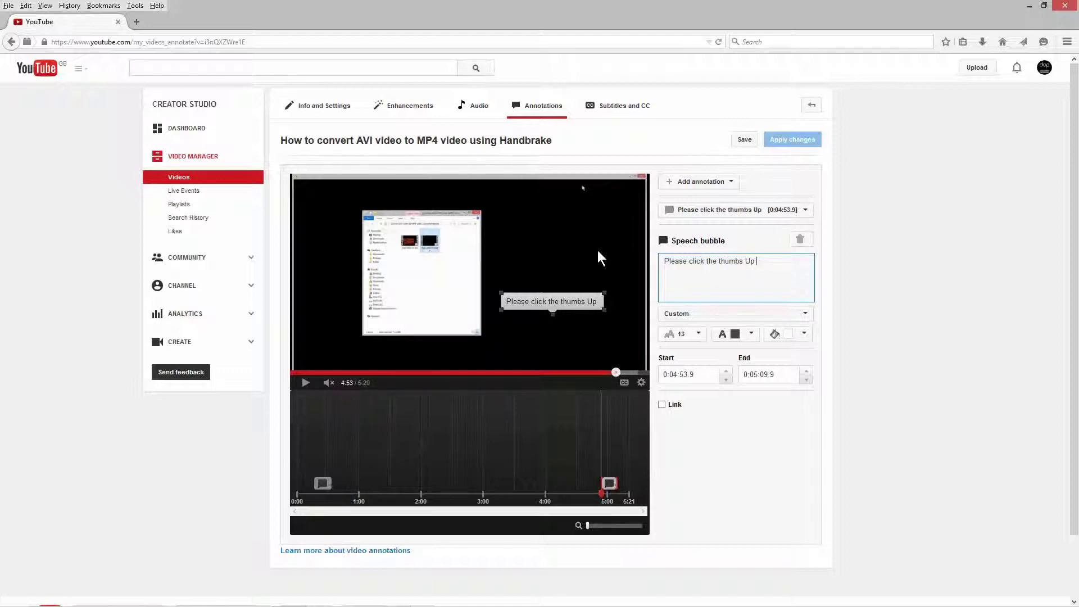
{"action": "type", "text": "button if you "}
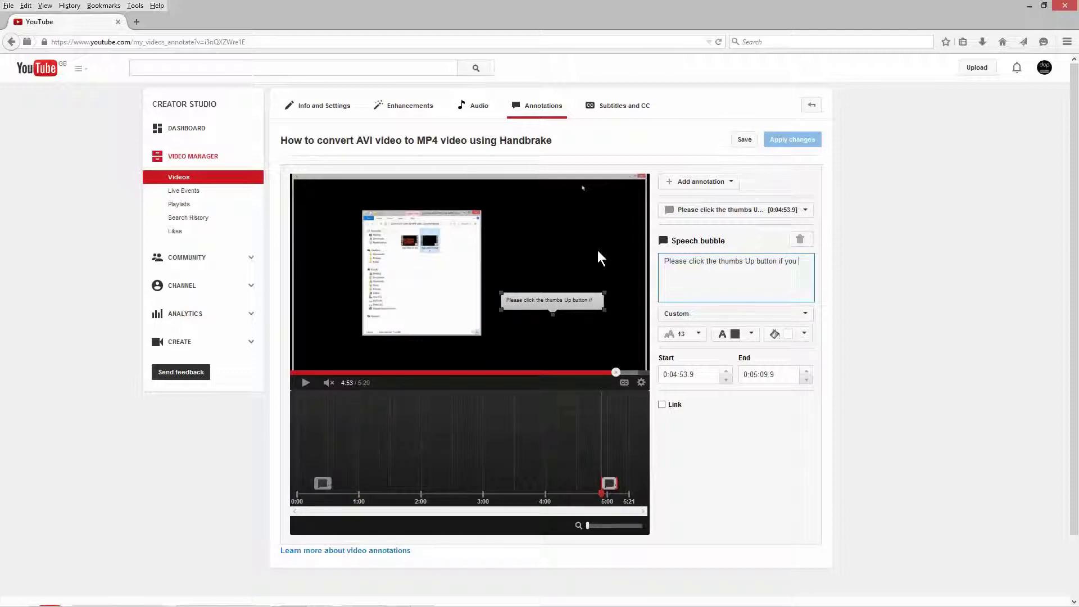
{"action": "type", "text": "are watching this on youtube. Thanks!"}
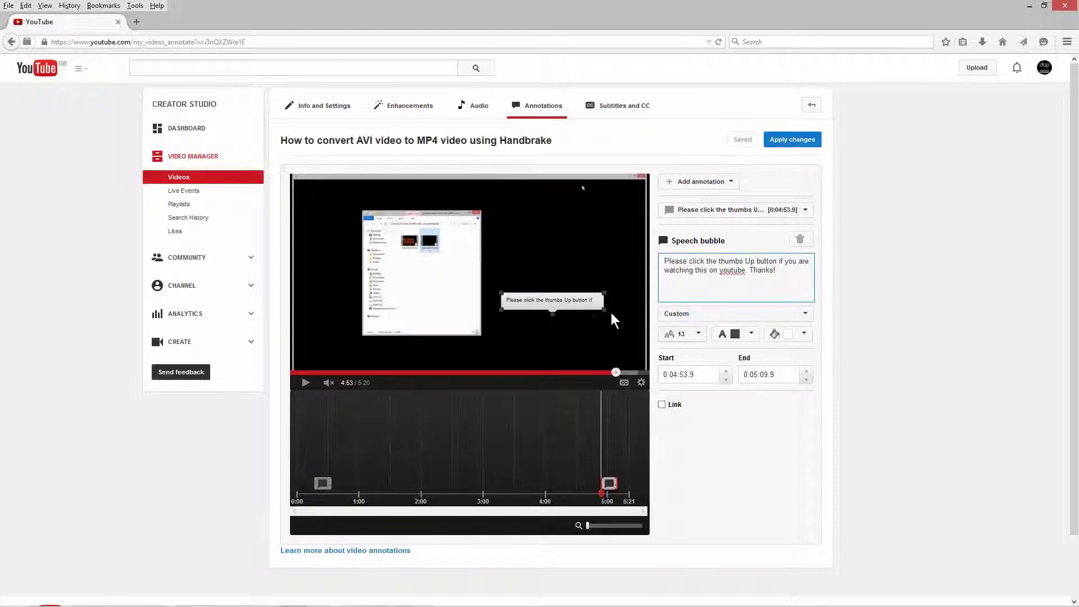
{"action": "mouse_move", "coordinate": [606, 309]}
{"action": "left_mouse_down"}
{"action": "mouse_move", "coordinate": [604, 335]}
{"action": "mouse_move", "coordinate": [584, 335]}
{"action": "mouse_move", "coordinate": [590, 342]}
{"action": "left_mouse_up"}
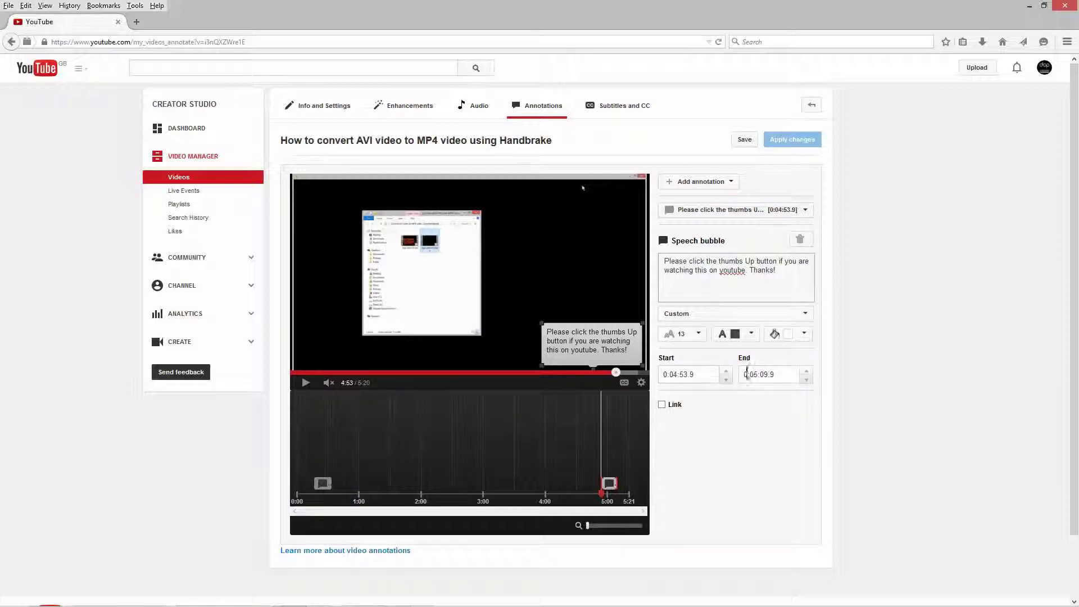
Save and apply the annotations, then return to the Video Manager list.
{"action": "left_click", "coordinate": [746, 140]}
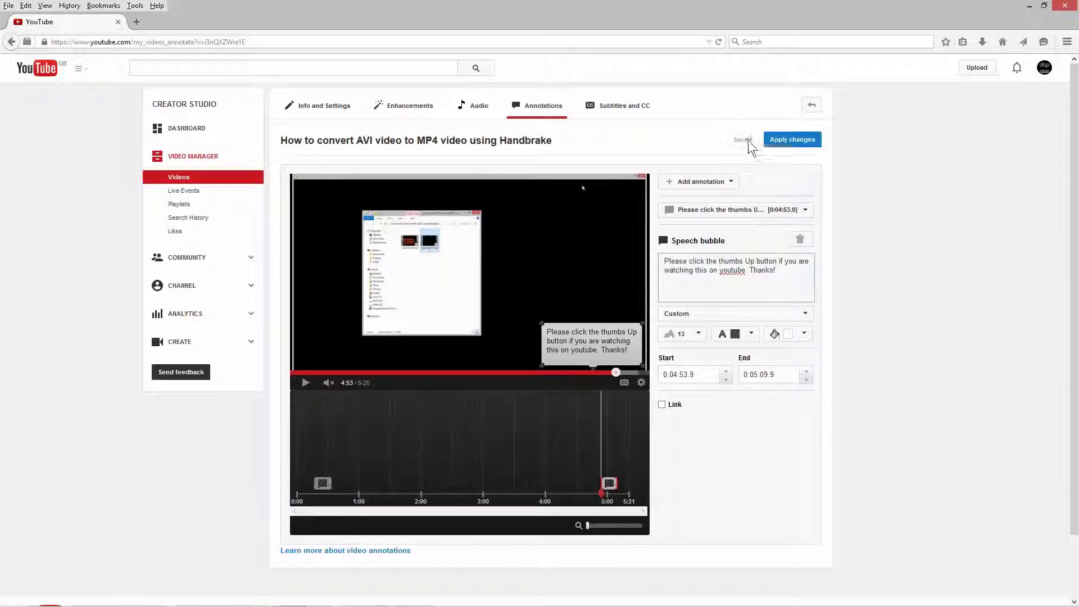
{"action": "left_click", "coordinate": [792, 142]}
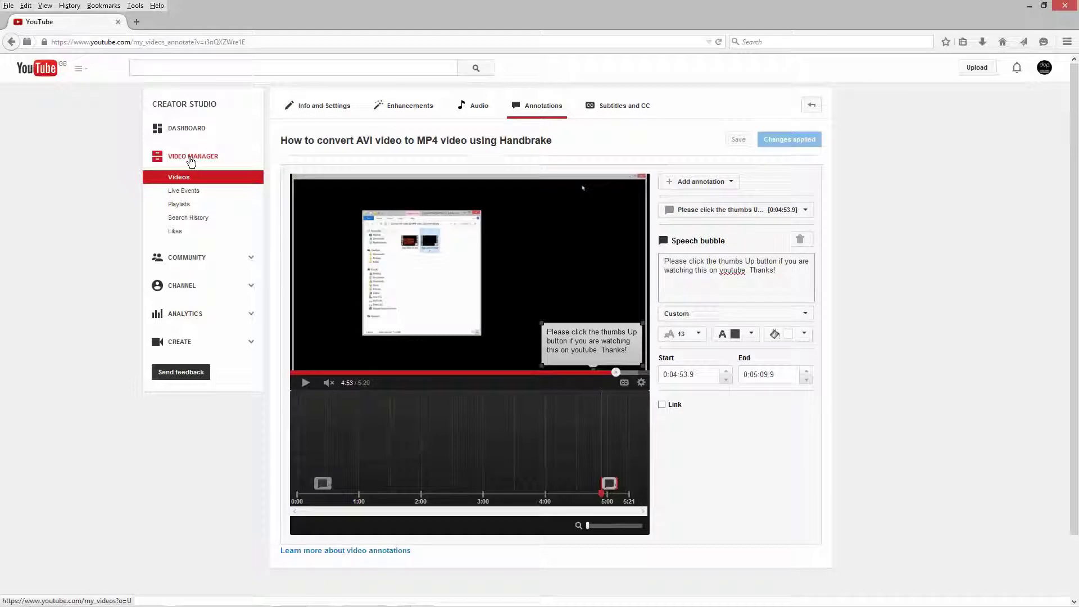
{"action": "left_click", "coordinate": [191, 163]}
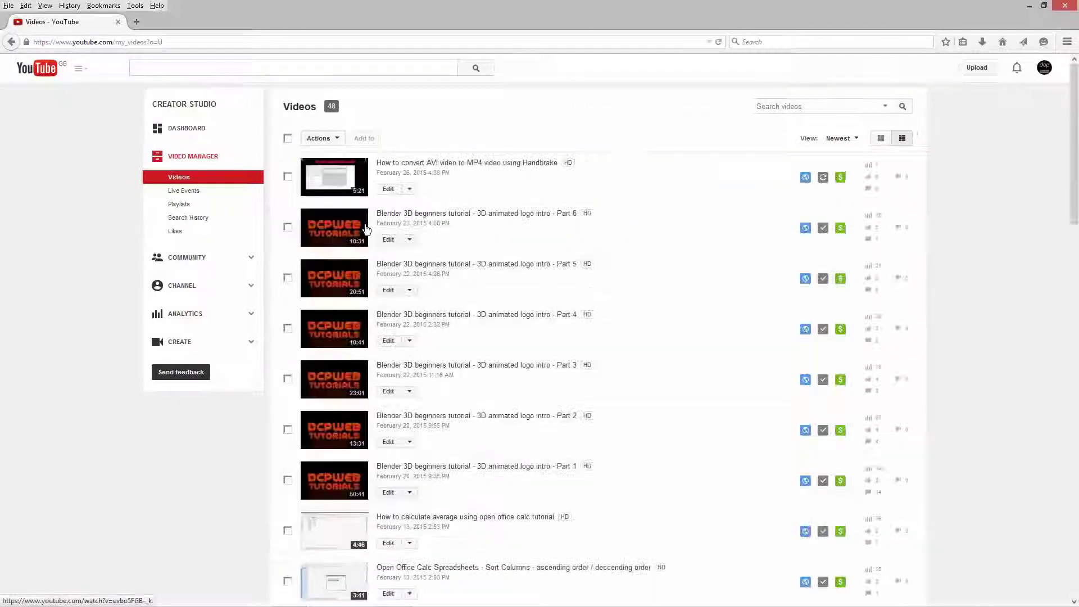
Play the Handbrake tutorial's watch page, dismiss the overlay ad, and close the subscribe bubble.
{"action": "left_click", "coordinate": [397, 164]}
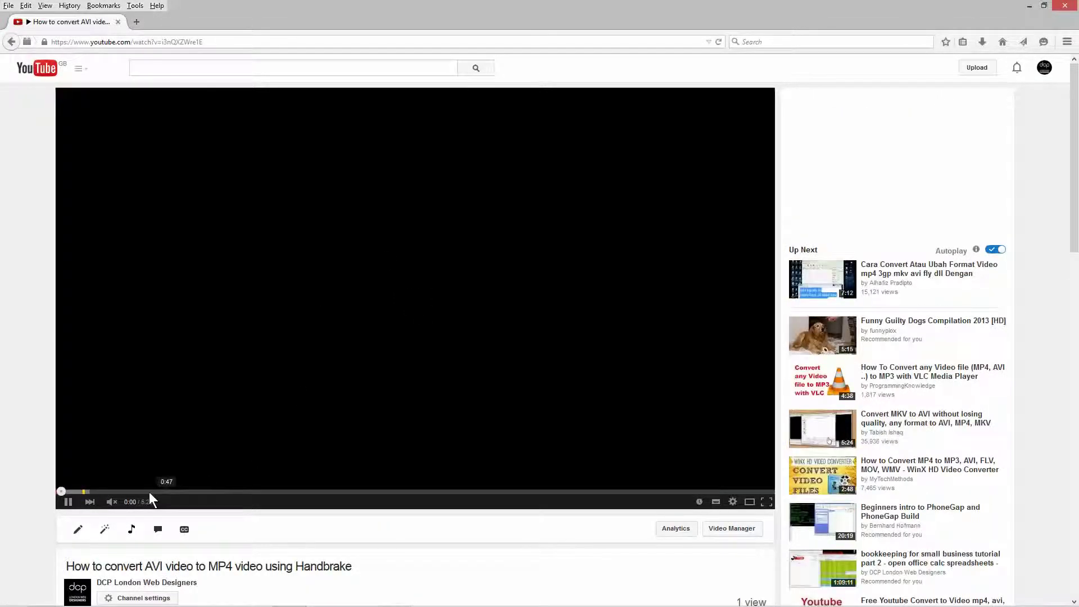
{"action": "left_click", "coordinate": [75, 491]}
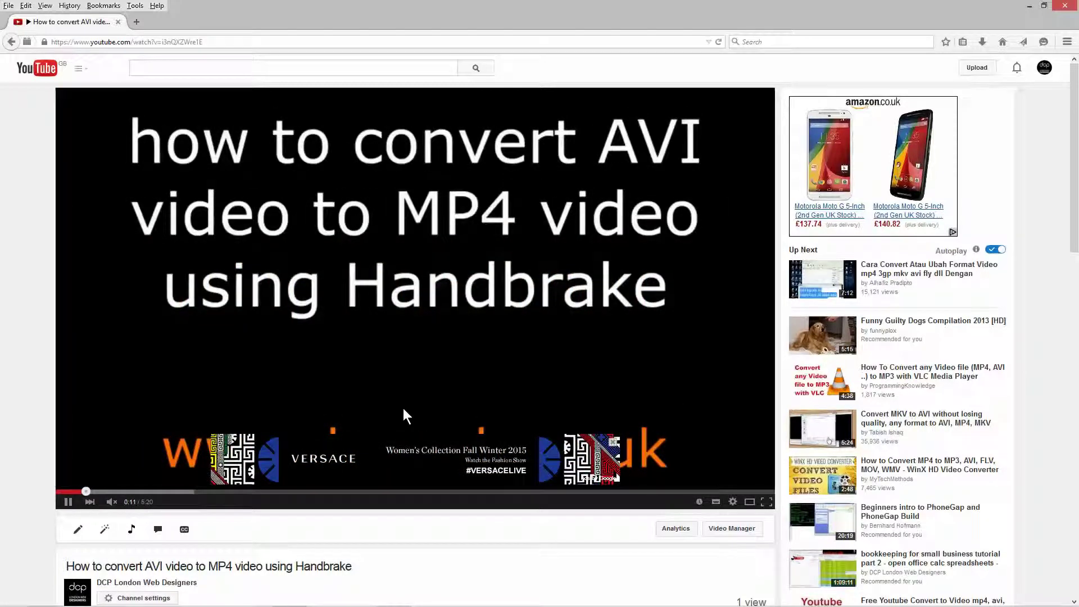
{"action": "left_click", "coordinate": [611, 444]}
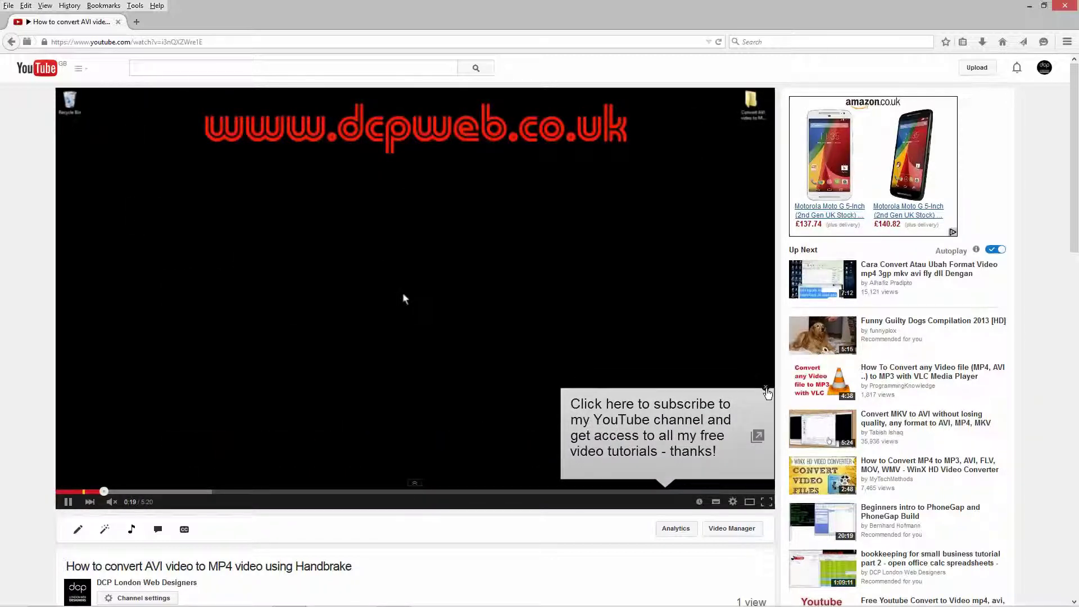
{"action": "left_click", "coordinate": [766, 388]}
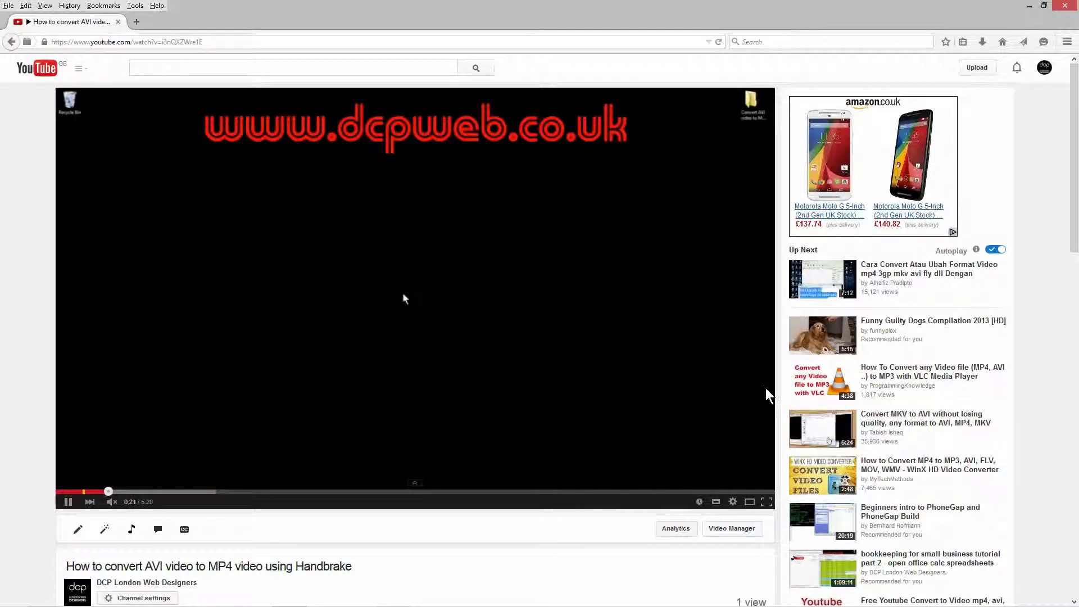
Jump near the end, close the thumbs-up bubble, and pause playback at 5:13.
{"action": "left_click", "coordinate": [723, 492]}
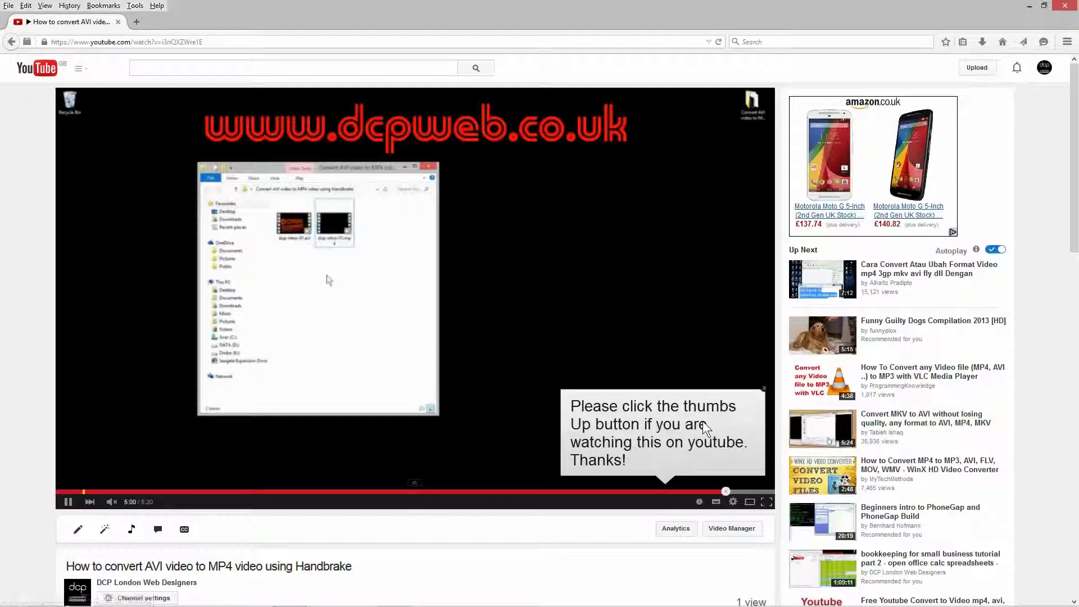
{"action": "scroll", "coordinate": [705, 429], "scroll_direction": "down", "scroll_amount": 2}
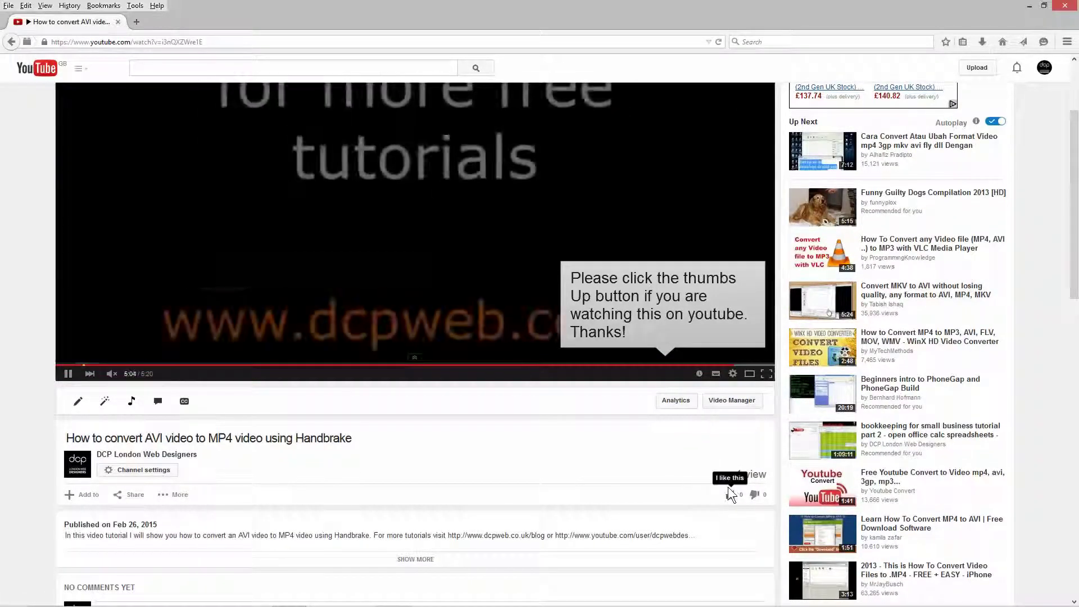
{"action": "left_click", "coordinate": [763, 261]}
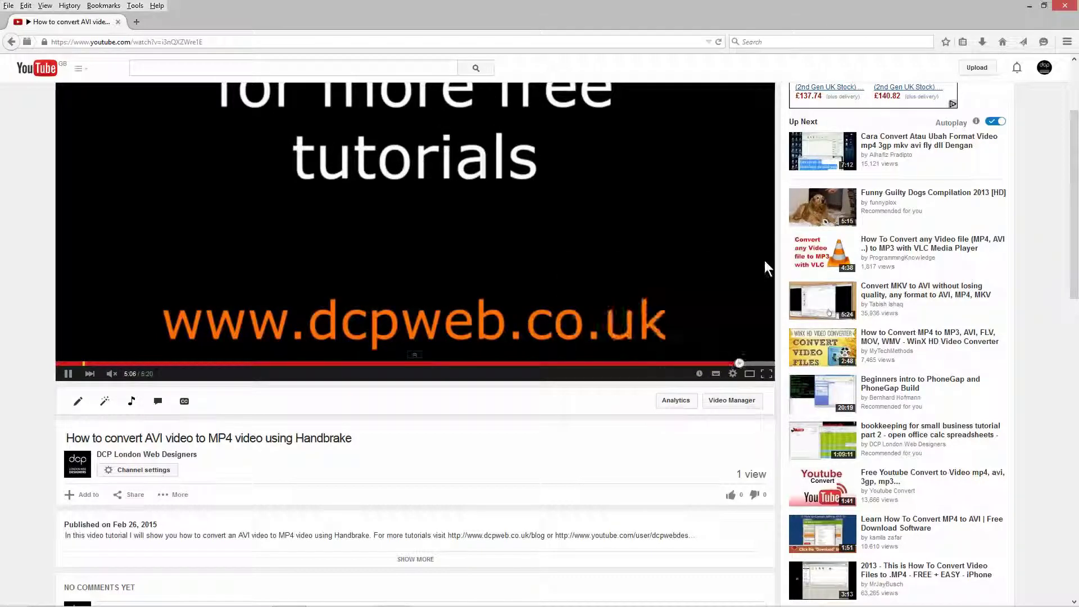
{"action": "scroll", "coordinate": [380, 453], "scroll_direction": "up", "scroll_amount": 2}
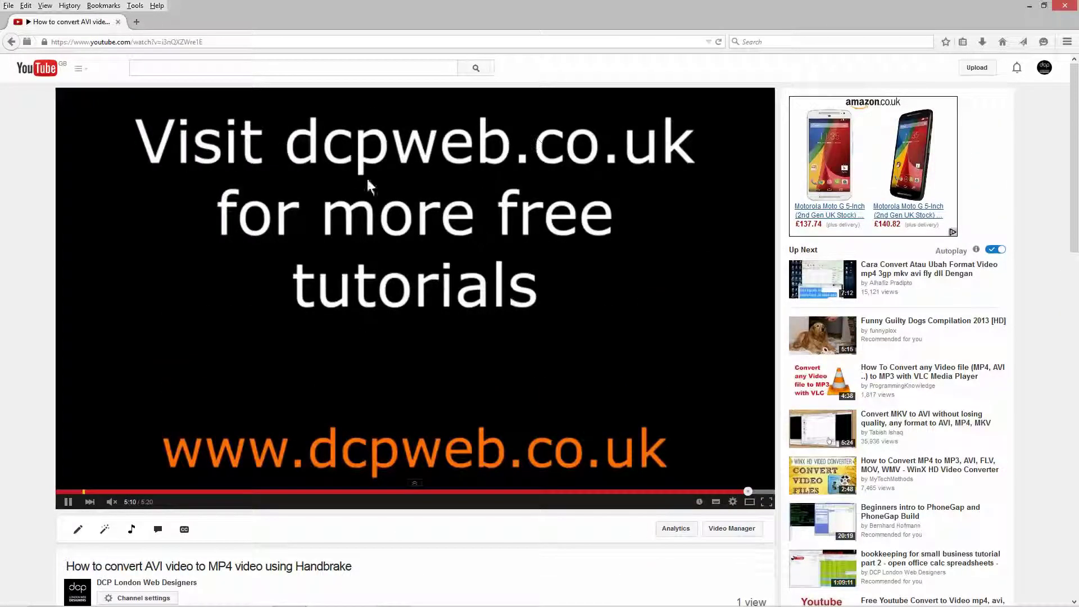
{"action": "left_click", "coordinate": [68, 502]}
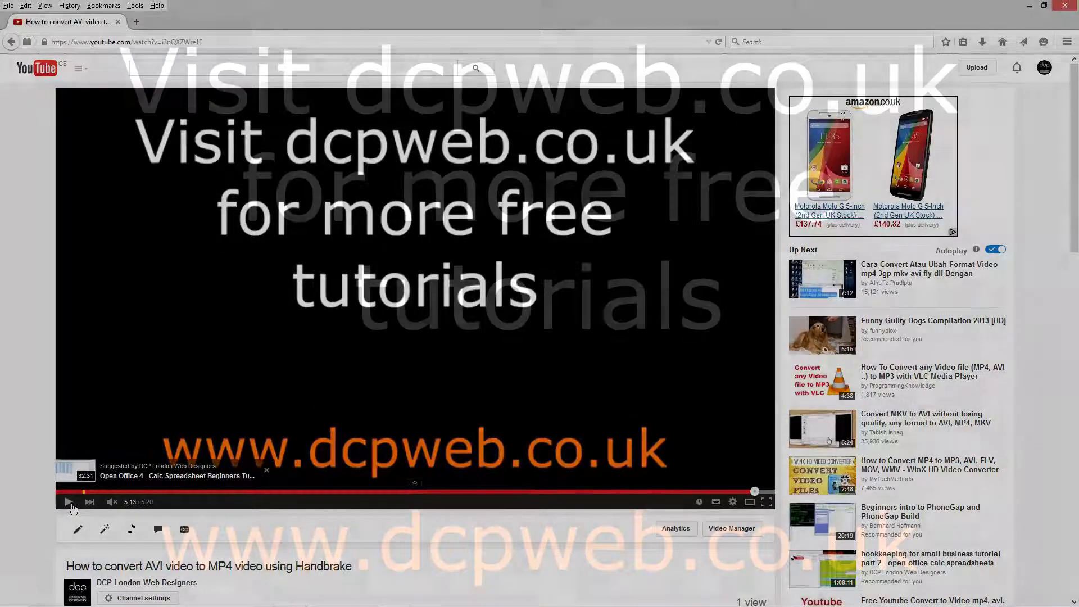